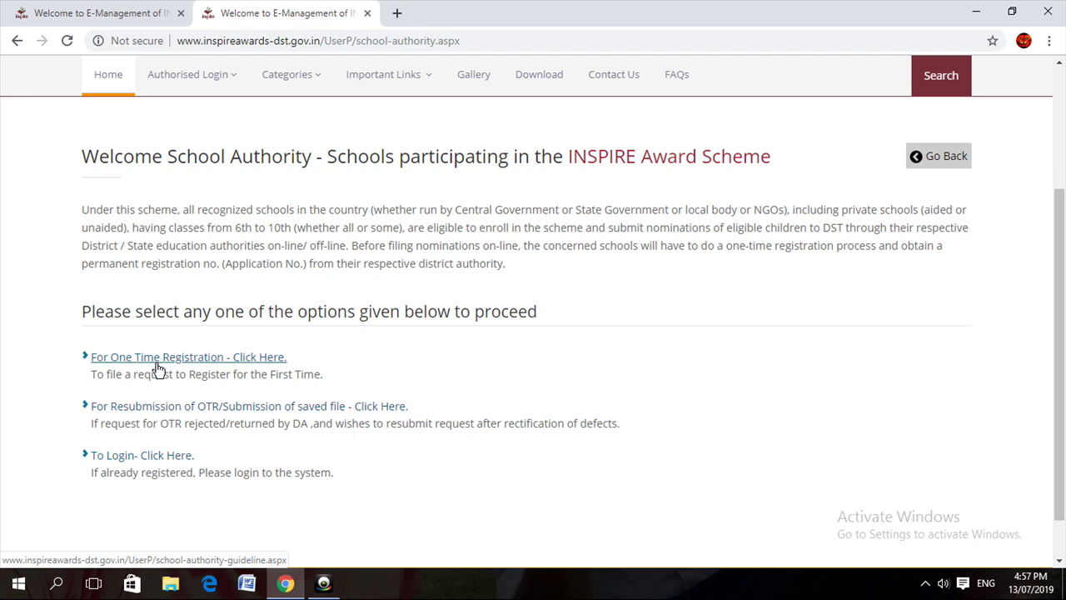
- Open the online-mode form for one-time registration of a new school authority
left_click(156, 364)
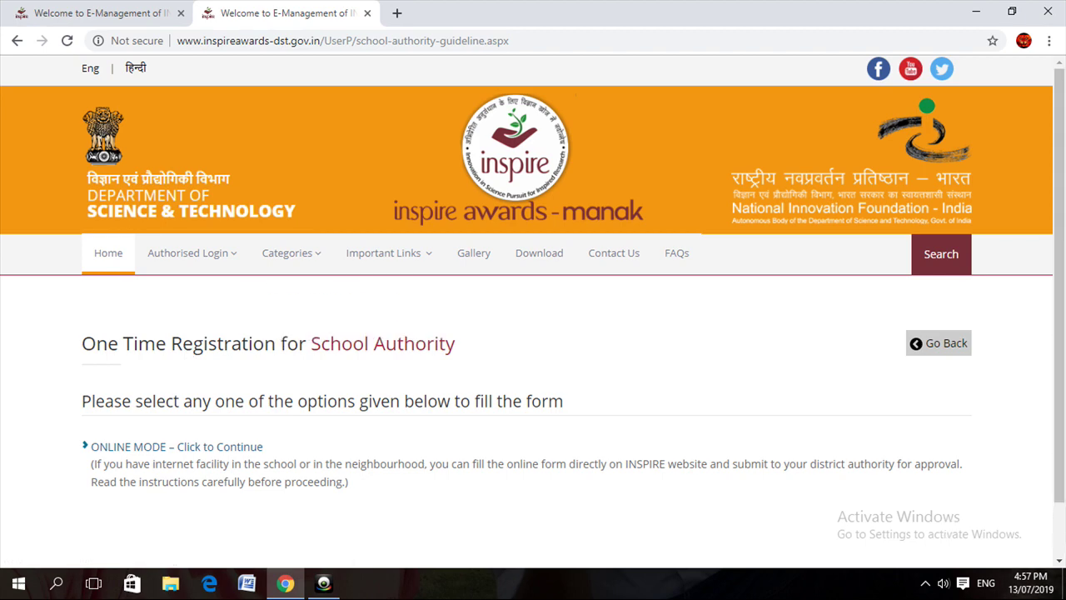
scroll(723, 404, "down", 2)
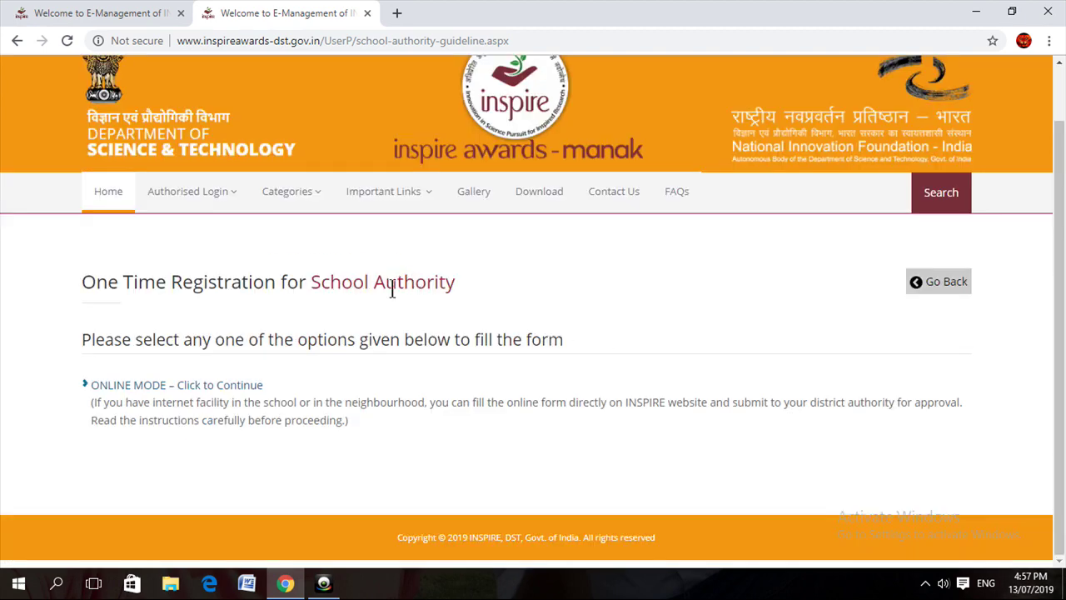
left_click(188, 388)
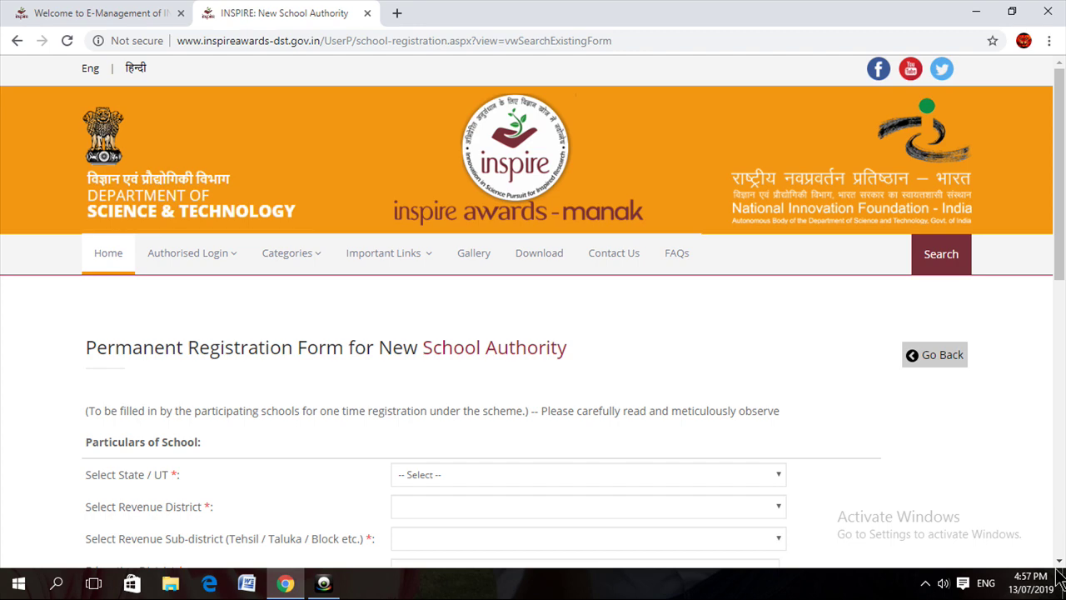
- Examine the school particulars, contact details and mandatory fields required by the permanent registration form
scroll(1061, 565, "down", 3)
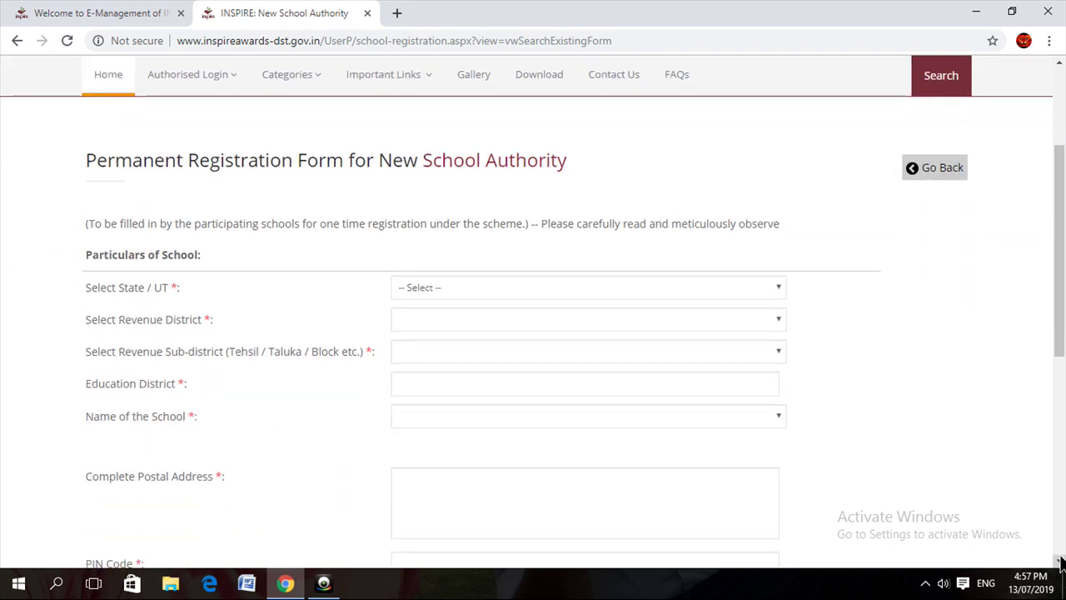
scroll(1061, 565, "down", 1)
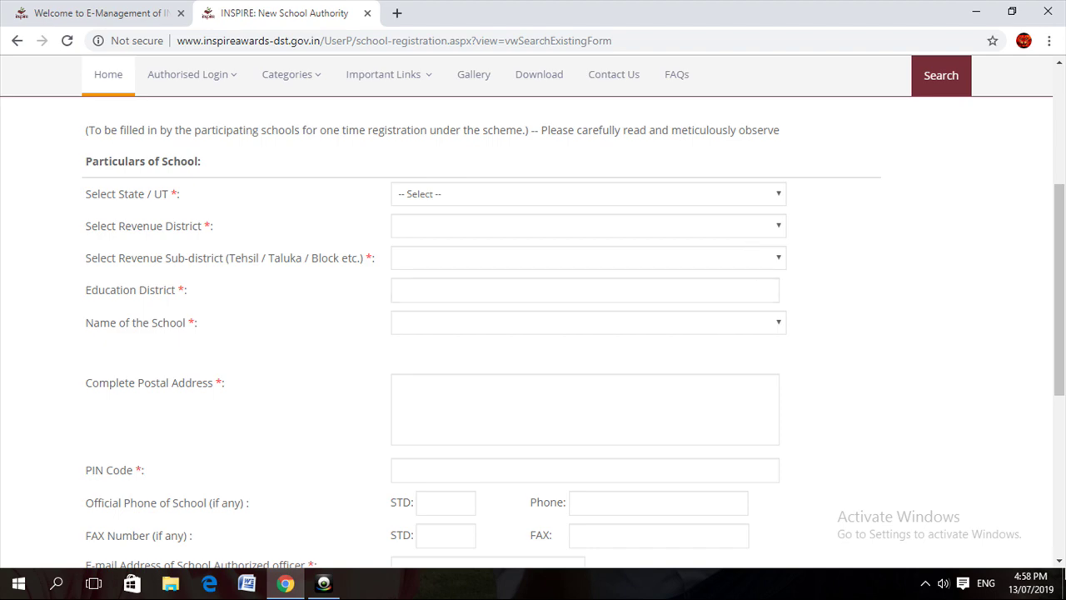
scroll(1063, 548, "down", 5)
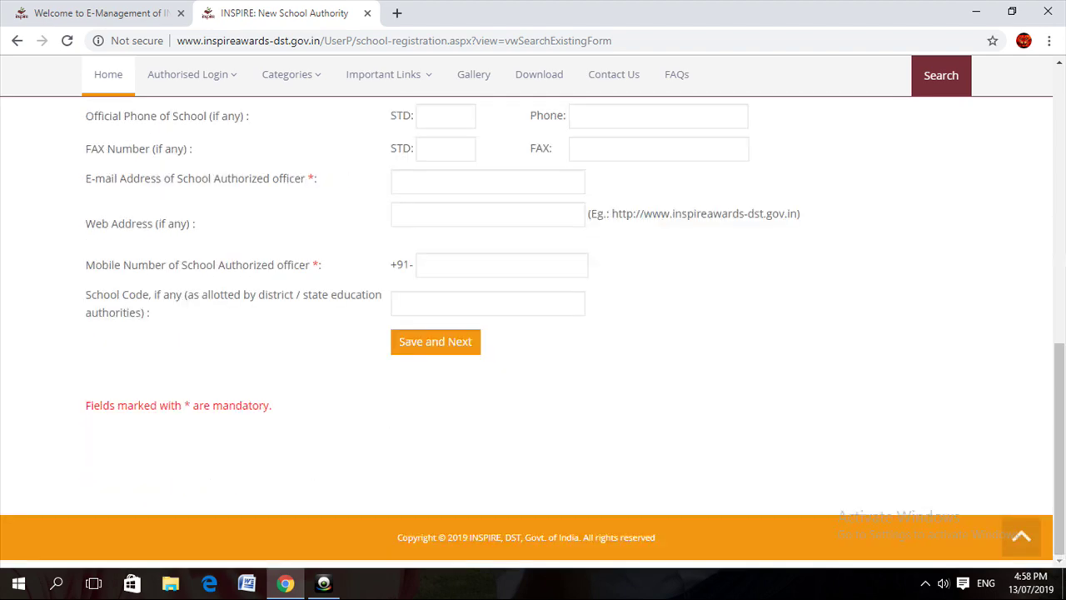
left_click(1063, 158)
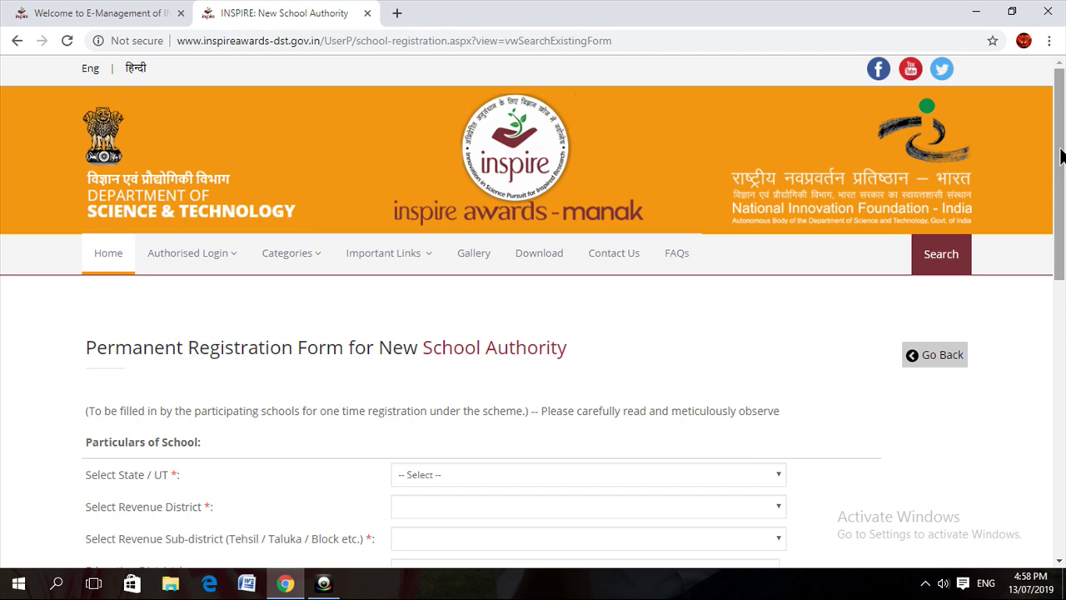
left_click(1063, 480)
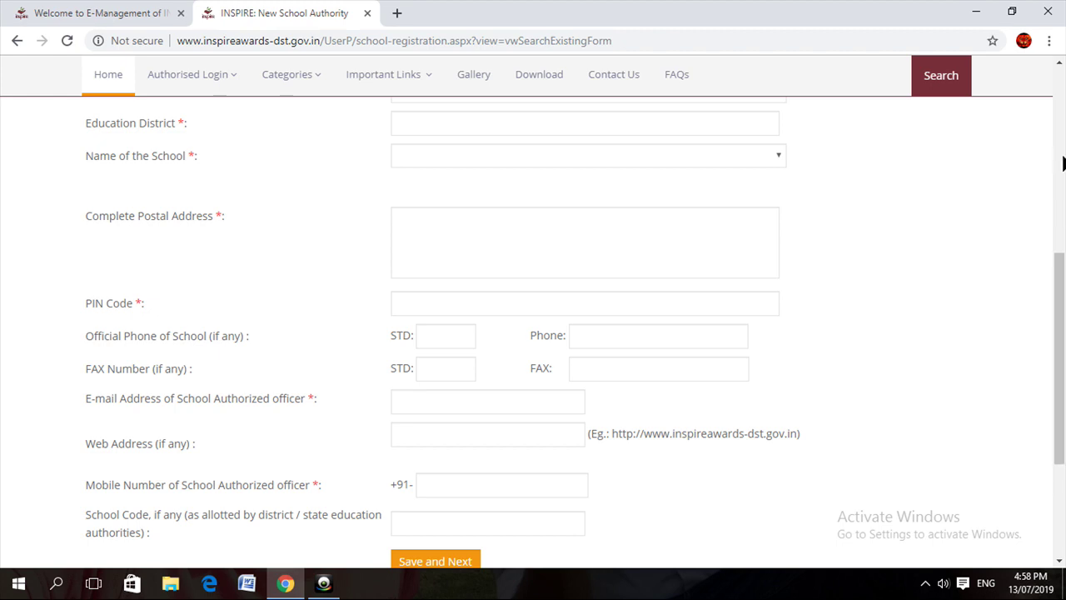
left_click(1063, 165)
left_click(1063, 165)
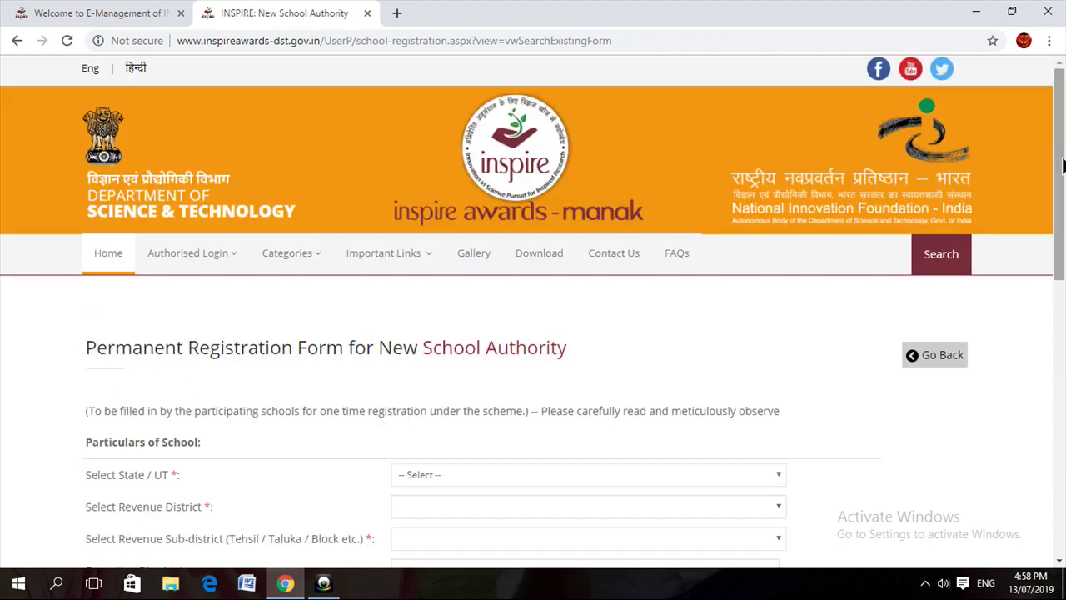
- Return to the School Authority options and open the login page for already registered schools
left_click(931, 357)
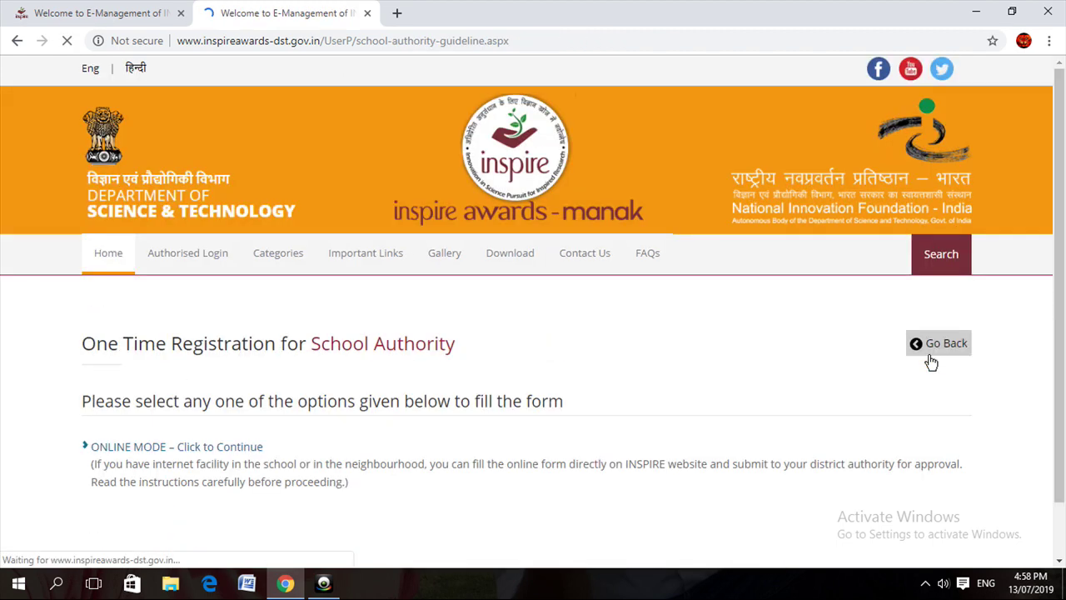
left_click(1063, 543)
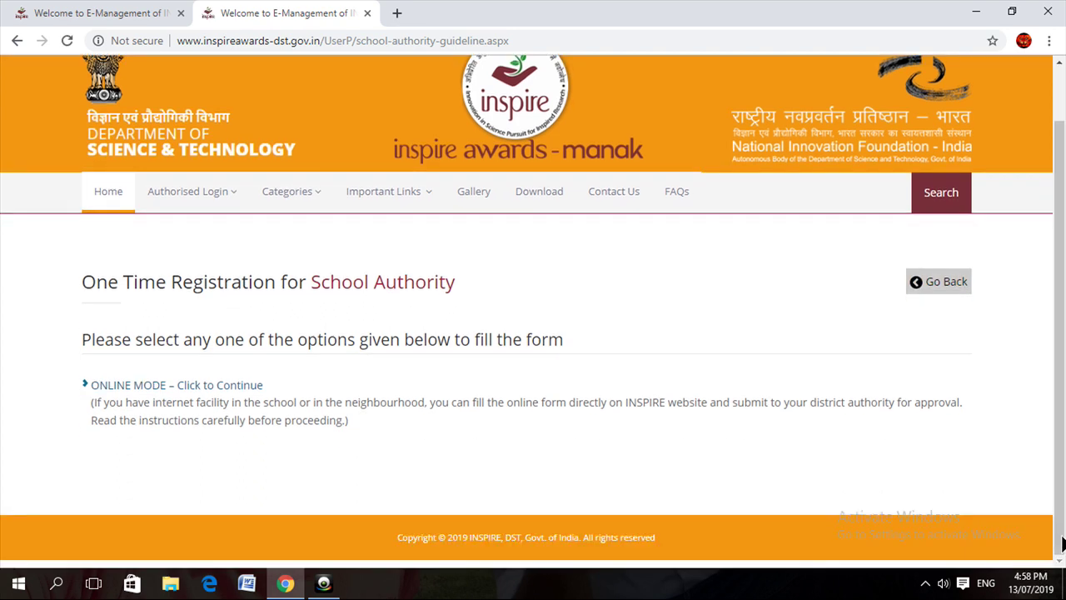
left_click(939, 282)
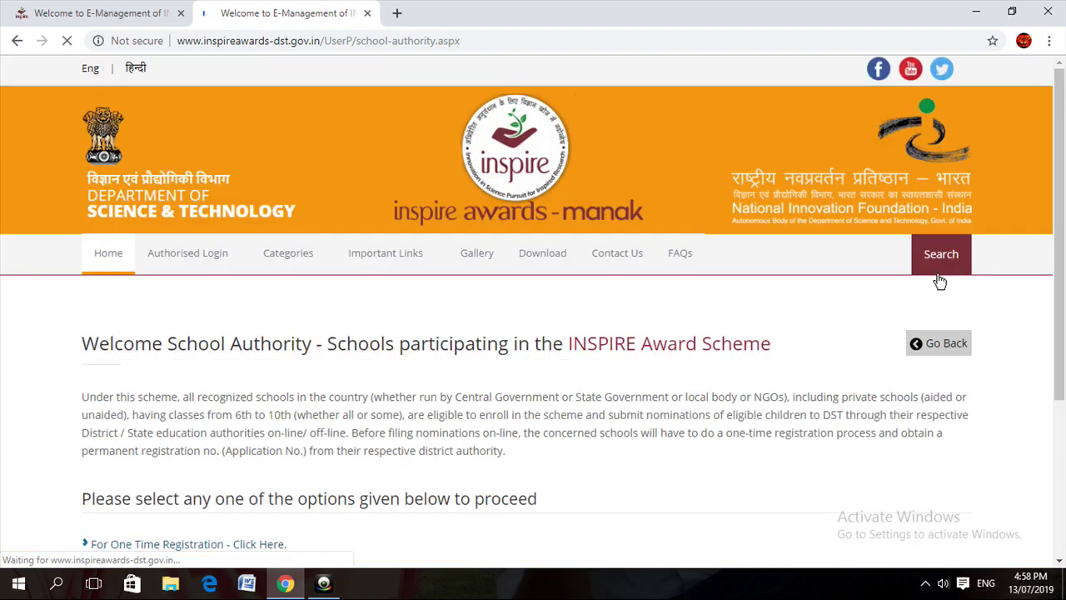
left_click(1059, 454)
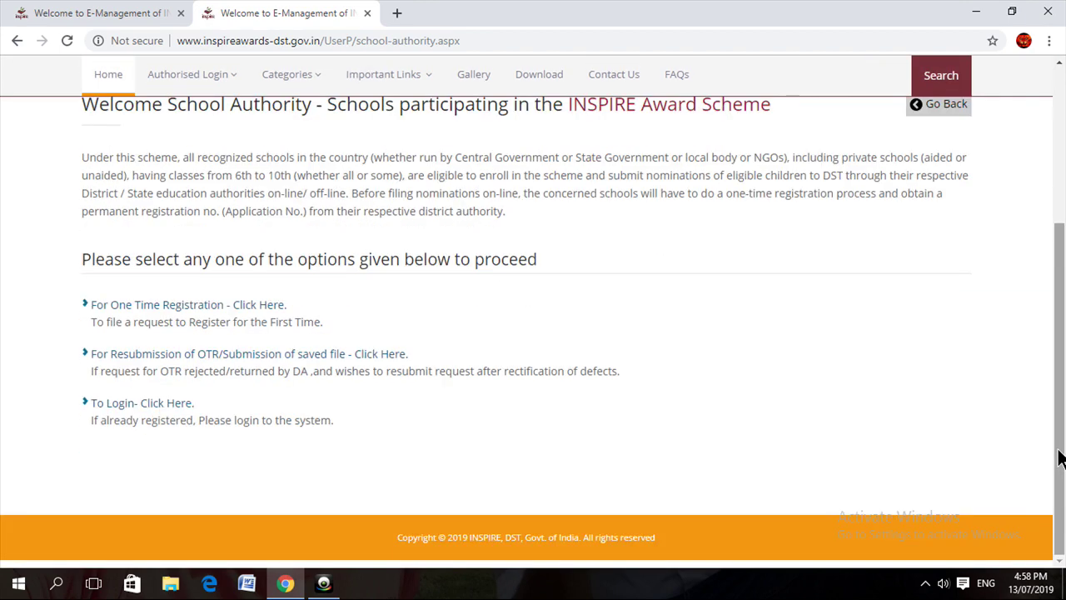
left_click(167, 405)
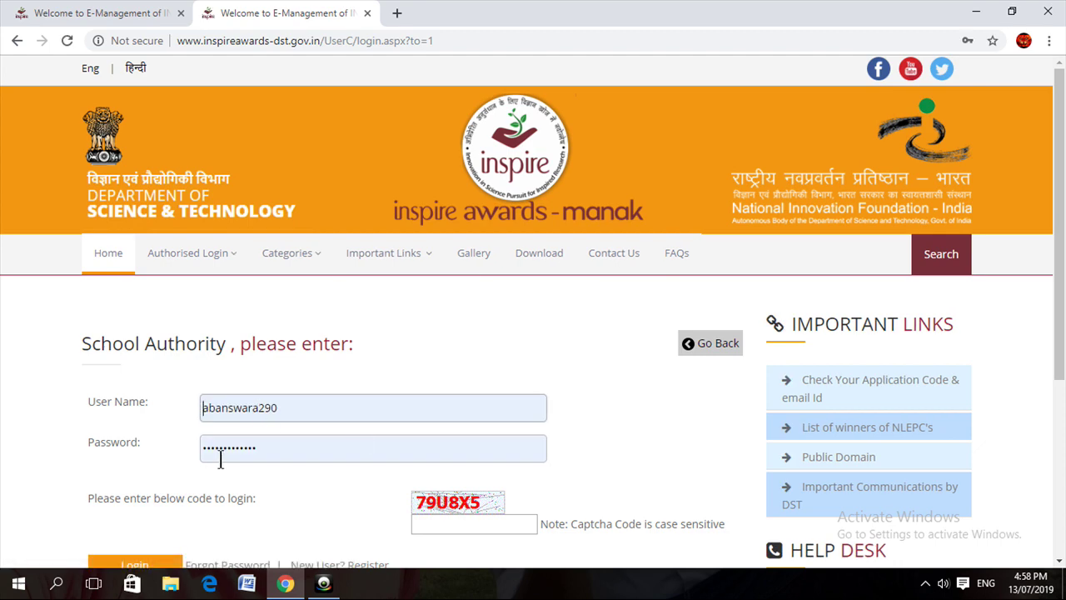
- Enter the captcha code below the prefilled credentials and log in as School Authority
scroll(609, 364, "down", 4)
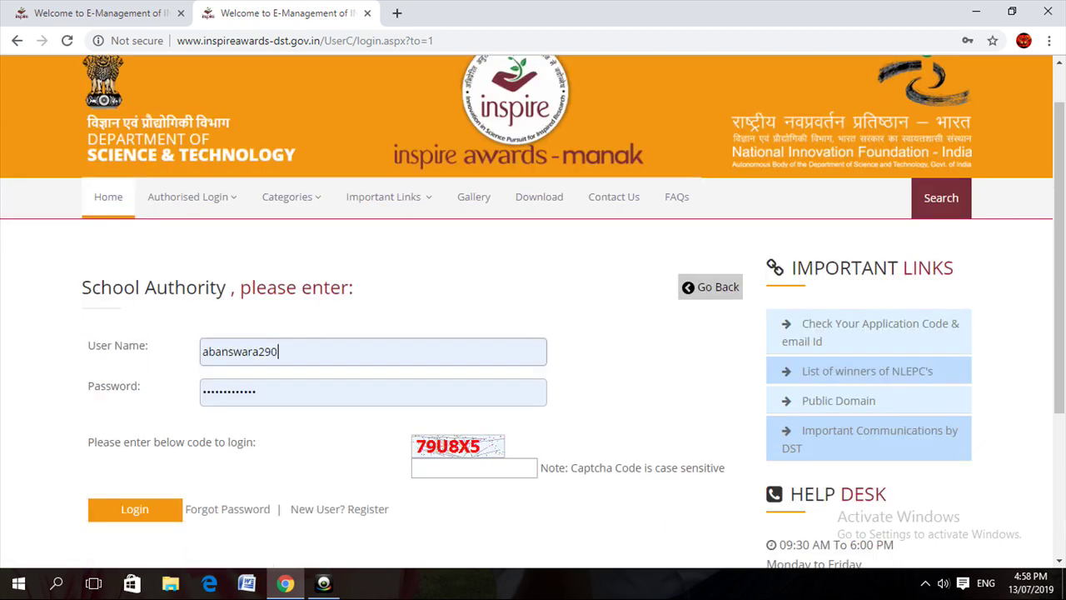
left_click(476, 240)
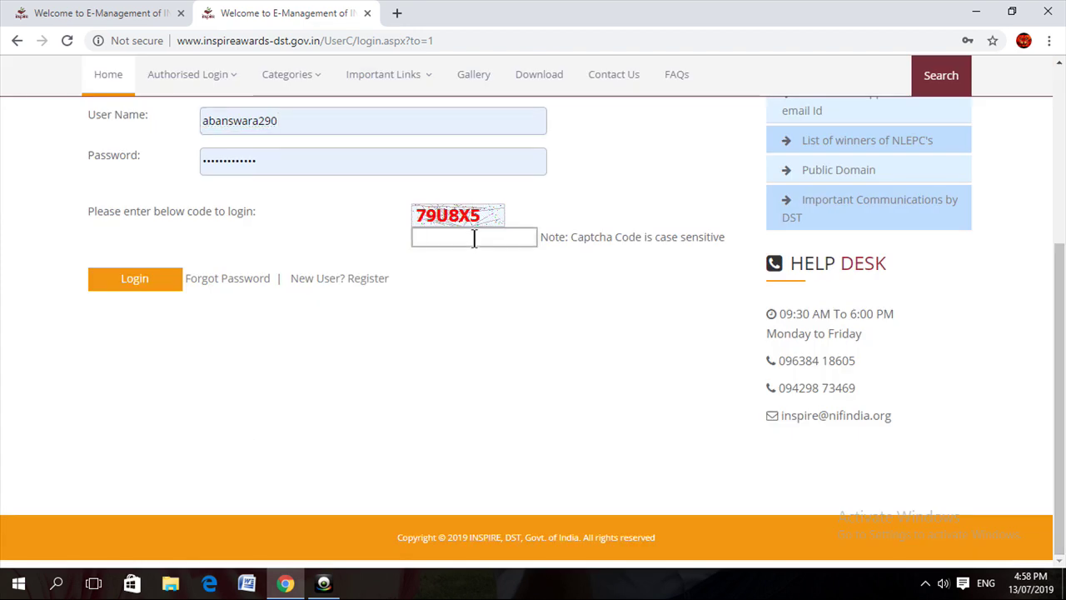
type("79U")
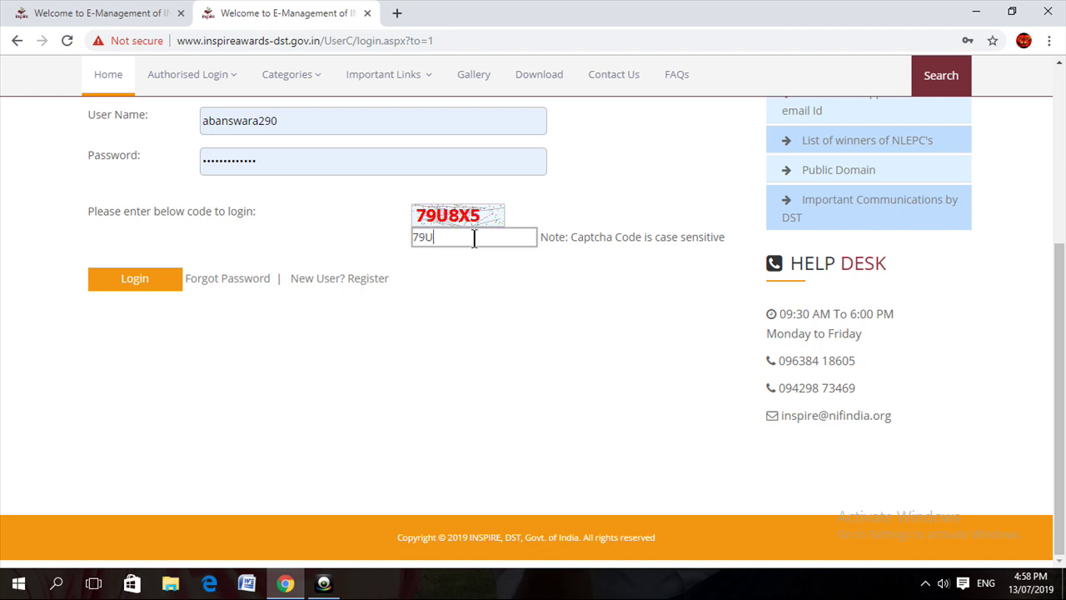
type("8X5")
left_click(122, 281)
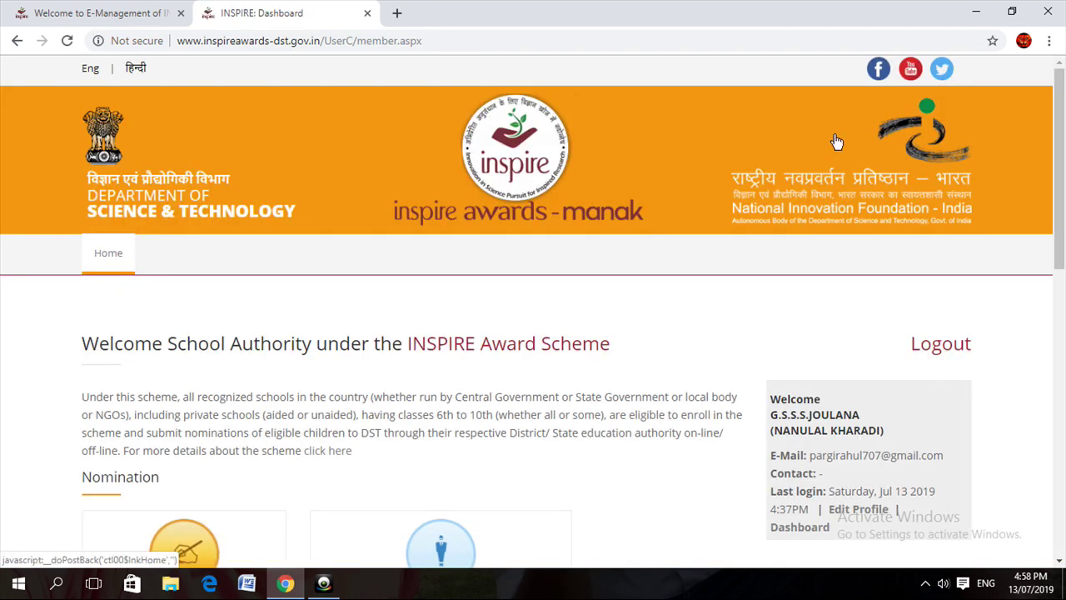
- Examine the nomination, awards, miscellaneous and bank details sections of the school dashboard
left_click(1059, 561)
scroll(1060, 566, "down", 2)
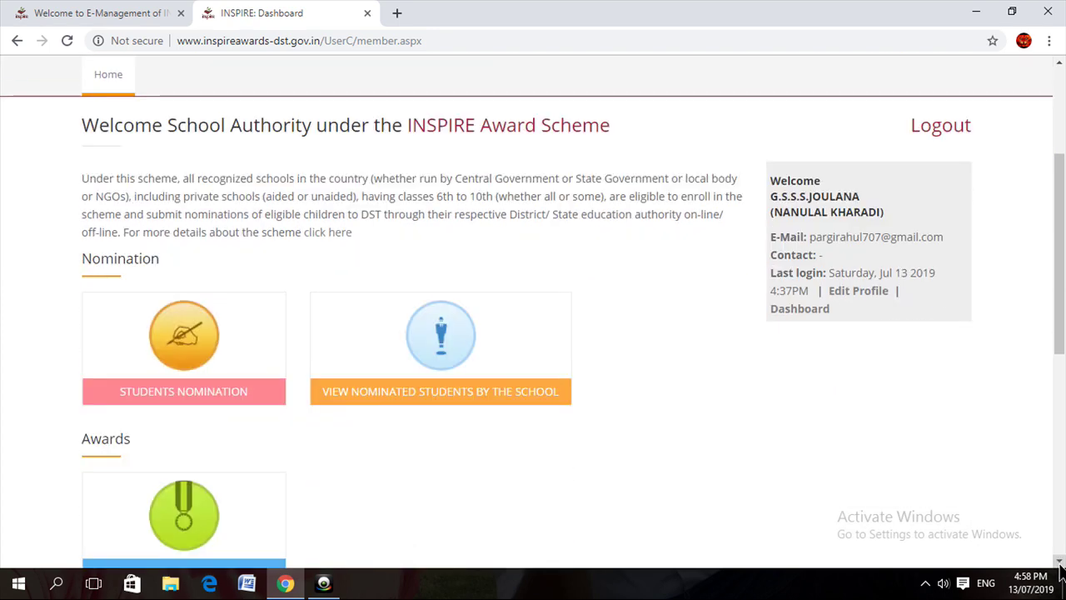
left_click(1060, 563)
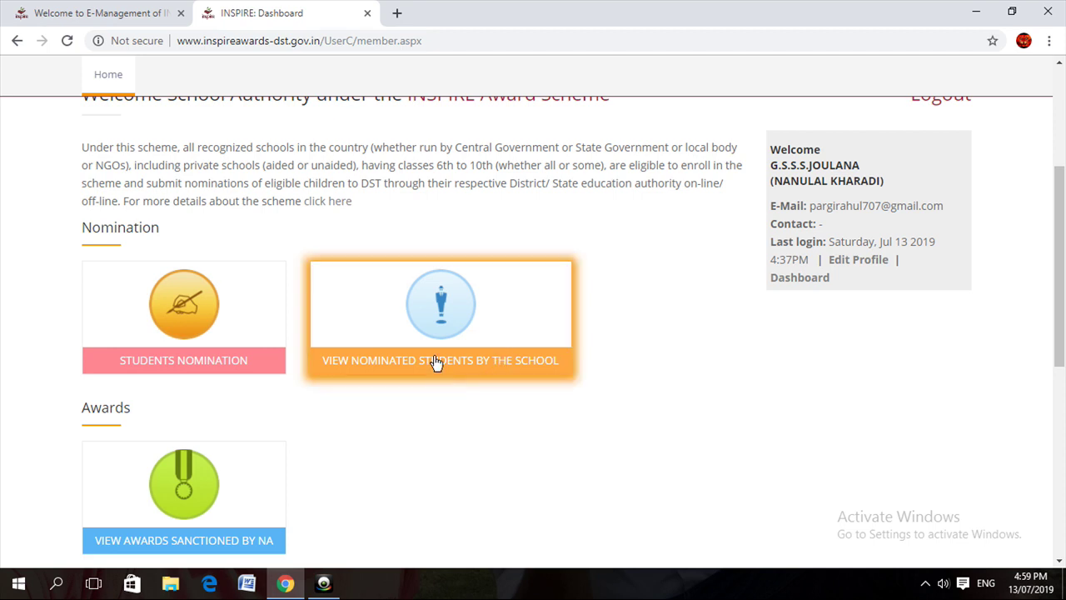
left_click(1060, 560)
left_click(1060, 561)
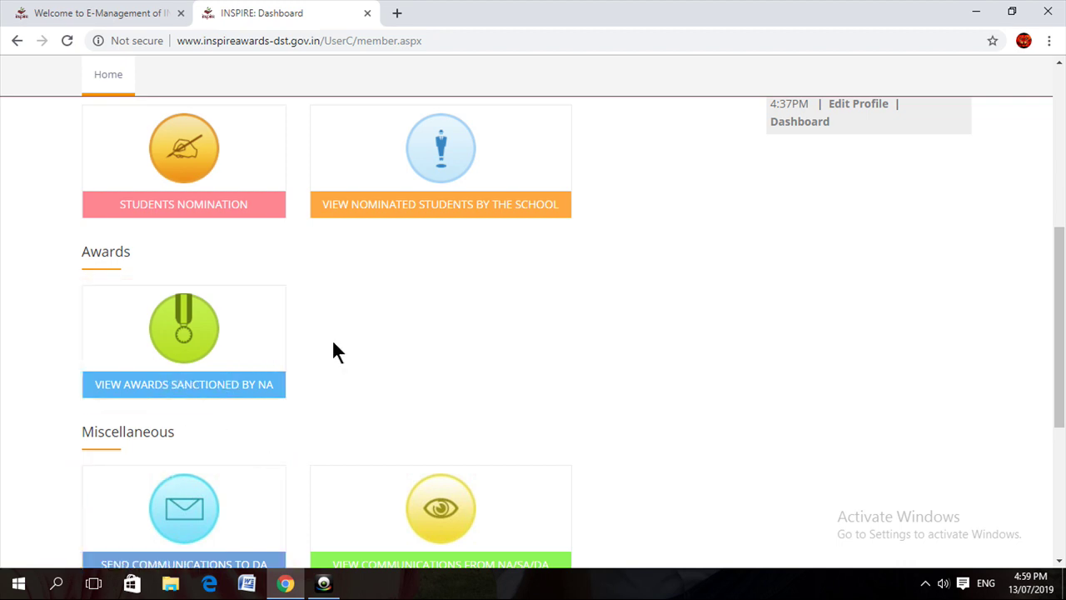
scroll(1059, 561, "down", 4)
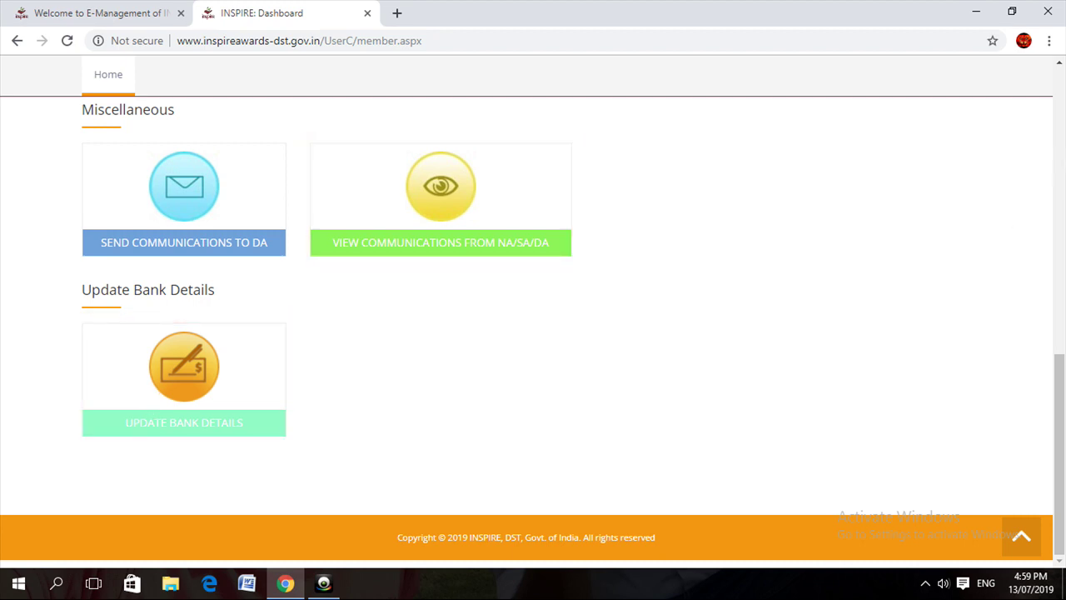
scroll(533, 325, "up", 5)
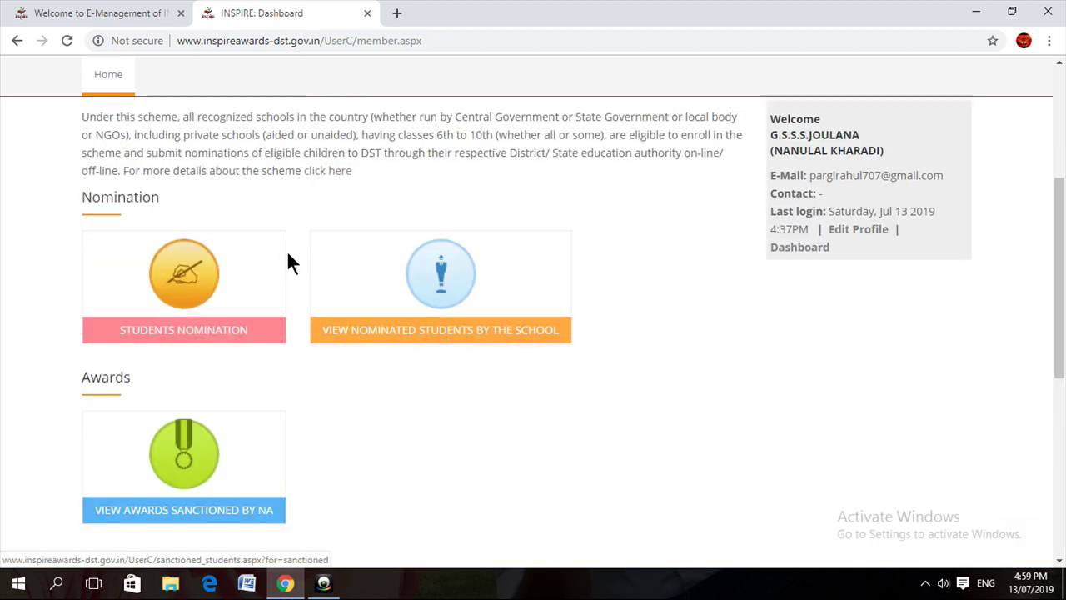
- Open the students nomination form and set the class of the first student to 6th
left_click(210, 284)
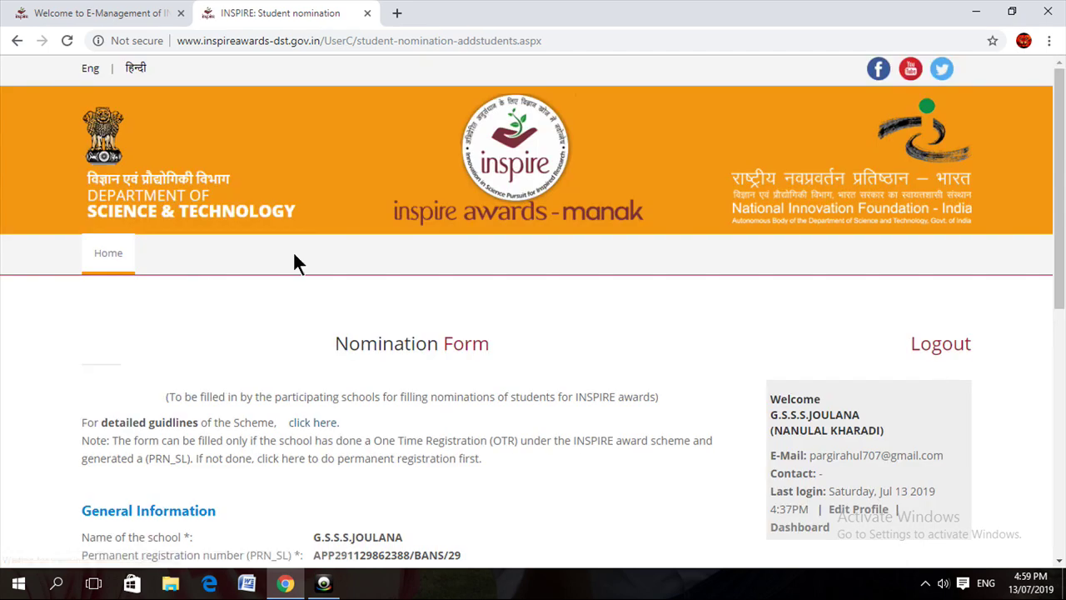
left_click(1061, 554)
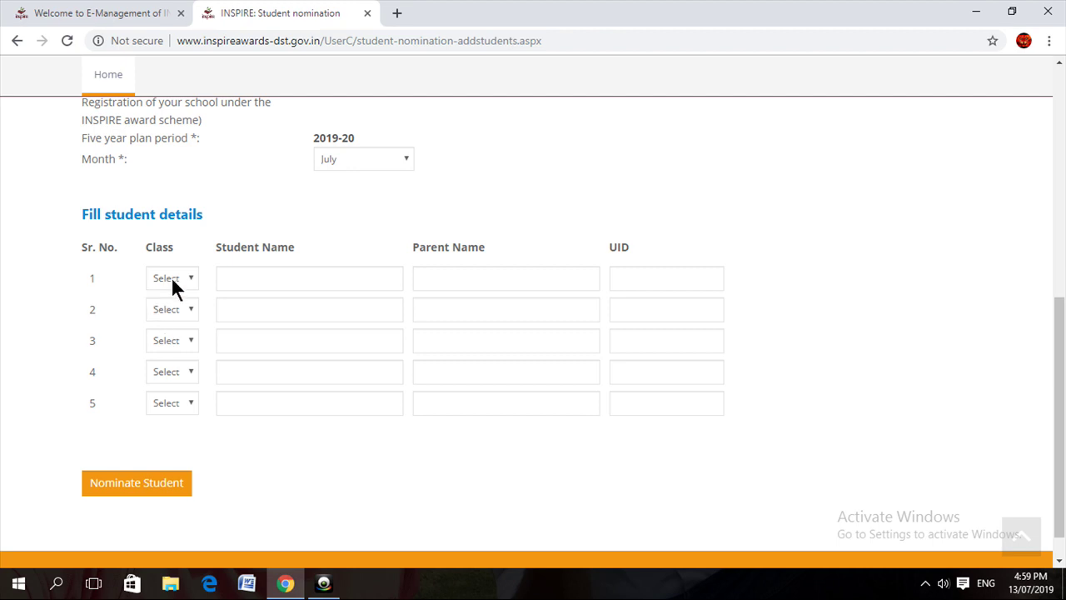
left_click(171, 279)
left_click(170, 310)
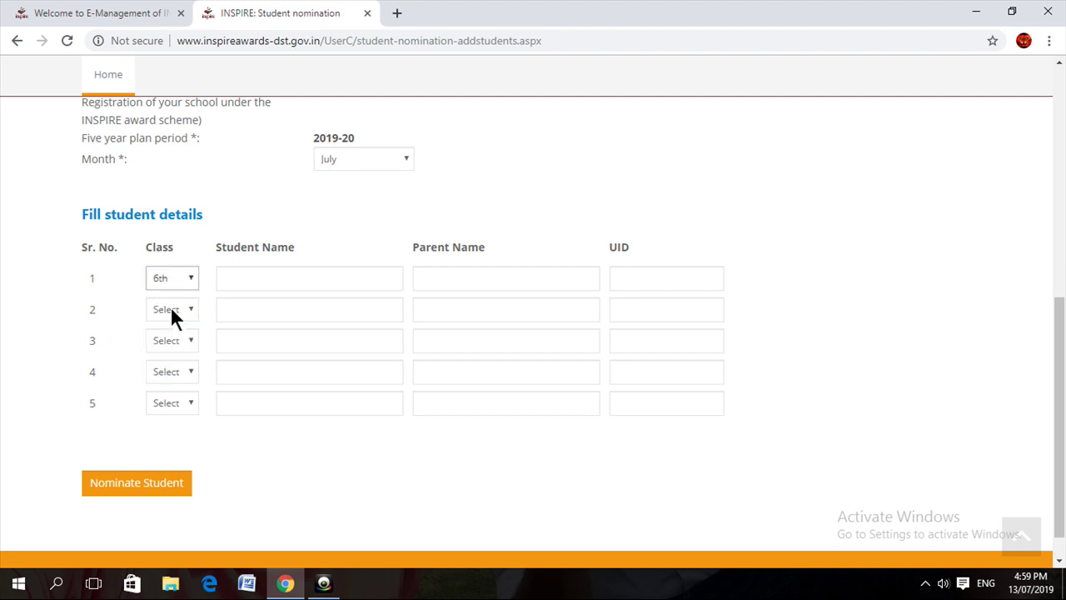
- Fill in the first student's name and parent's name, and activate that row's UID field
left_click(257, 278)
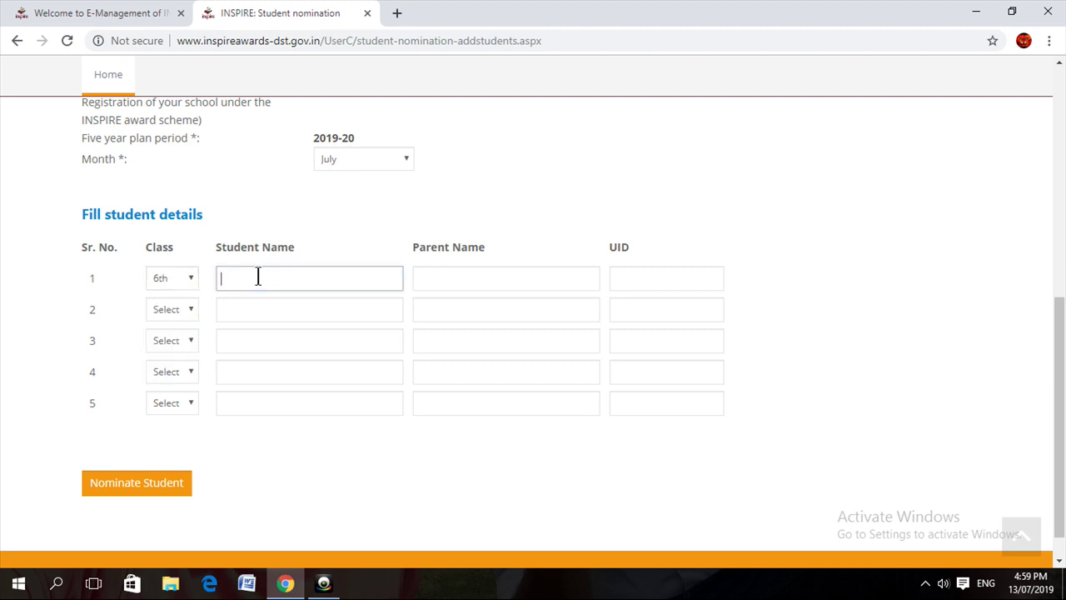
type("RAVI")
key("Tab")
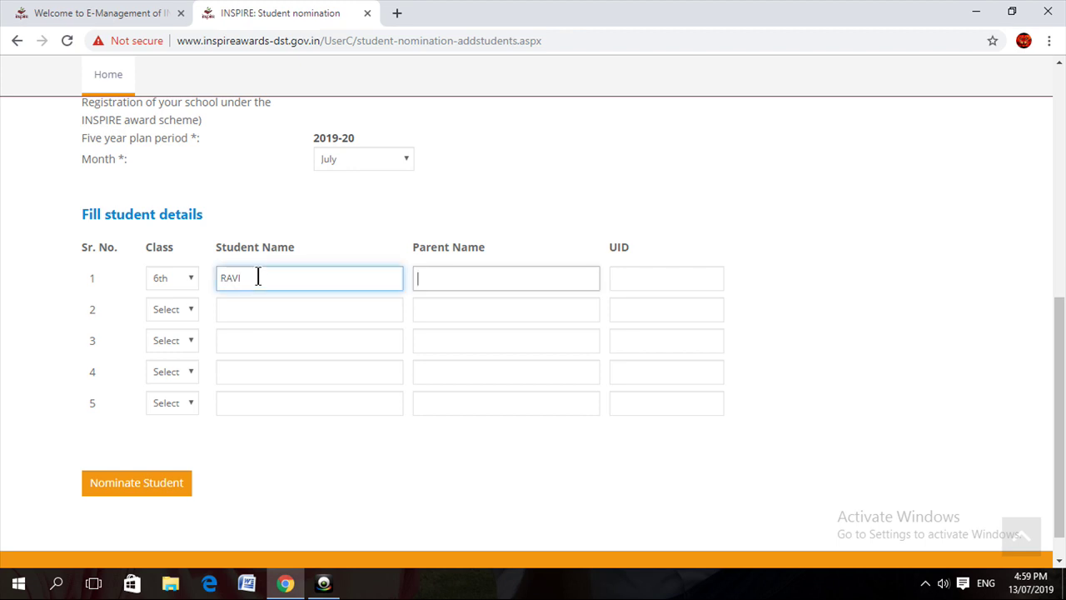
type("PAWAN")
left_click(700, 301)
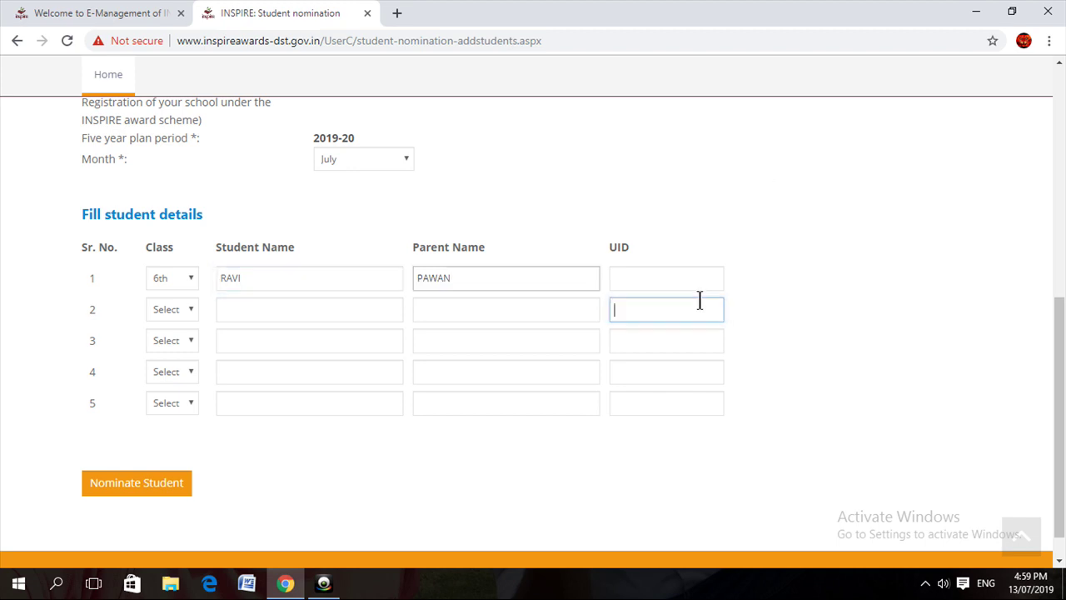
left_click(681, 278)
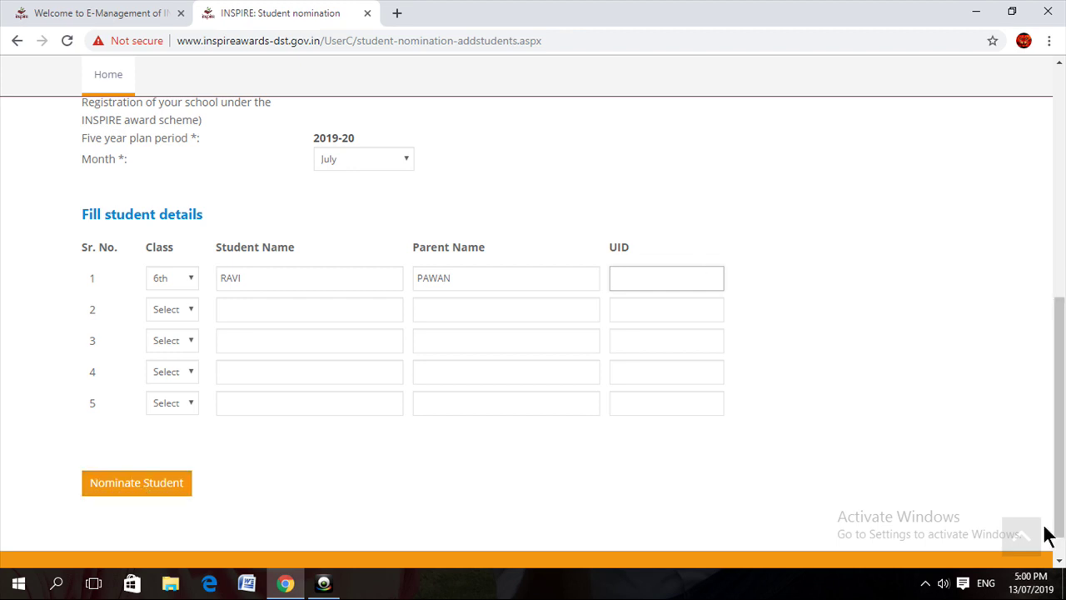
left_click(1061, 560)
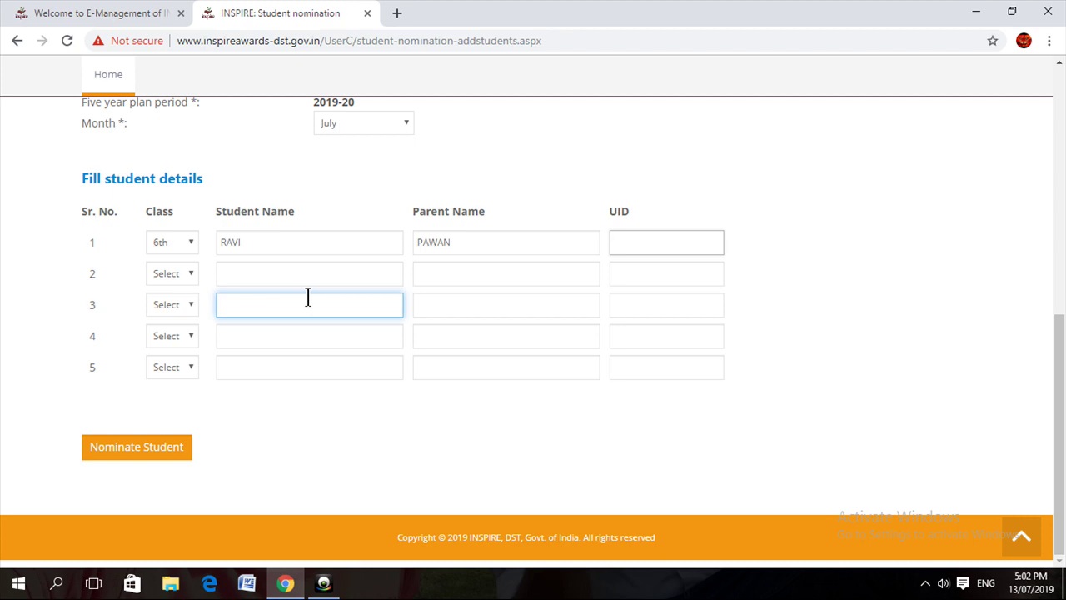
left_click(1061, 111)
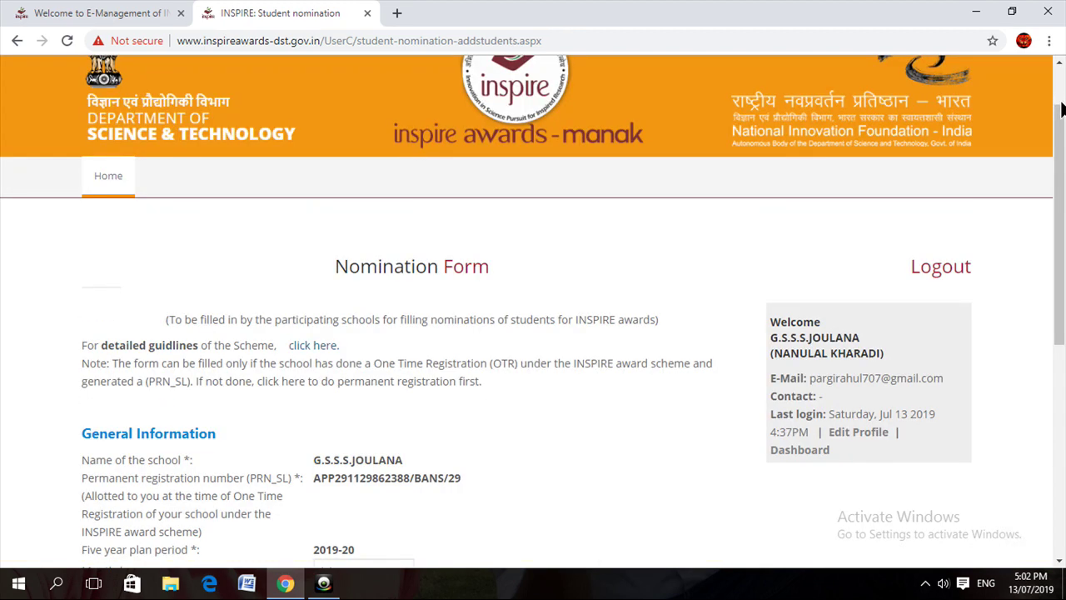